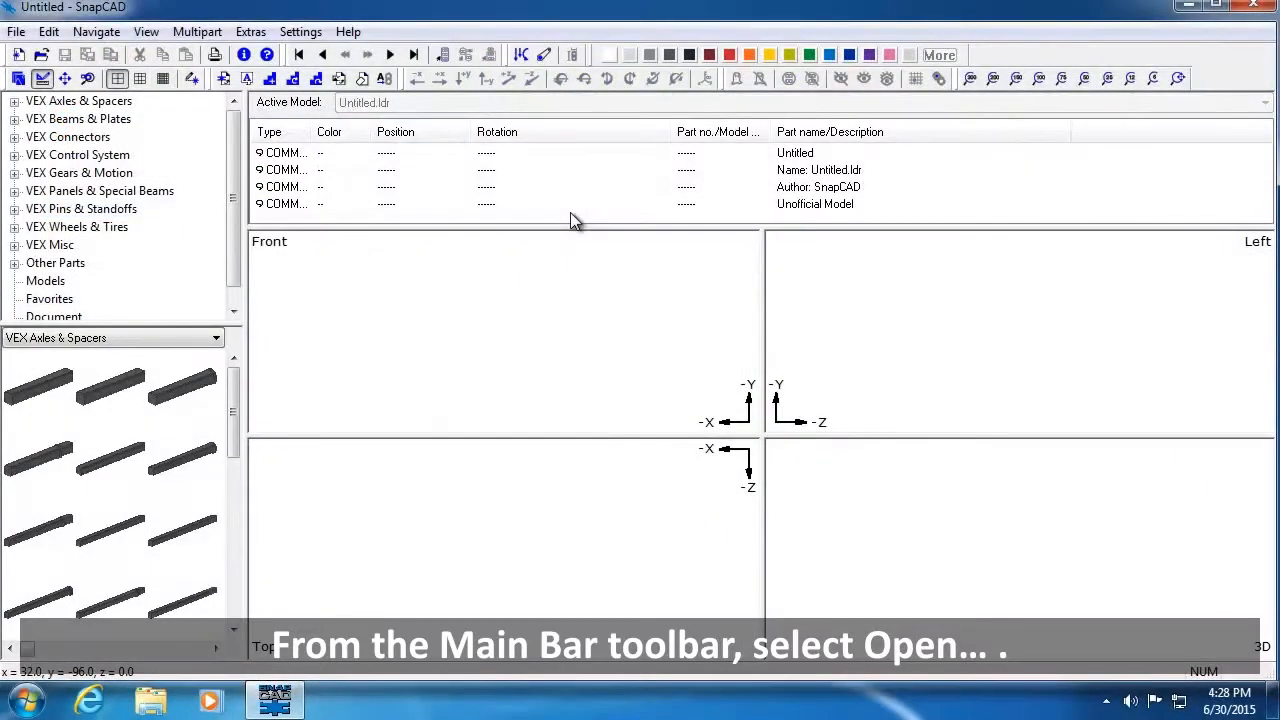
# - Load Tractor.ldr from the Open File dialog
pyautogui.click(42, 55)
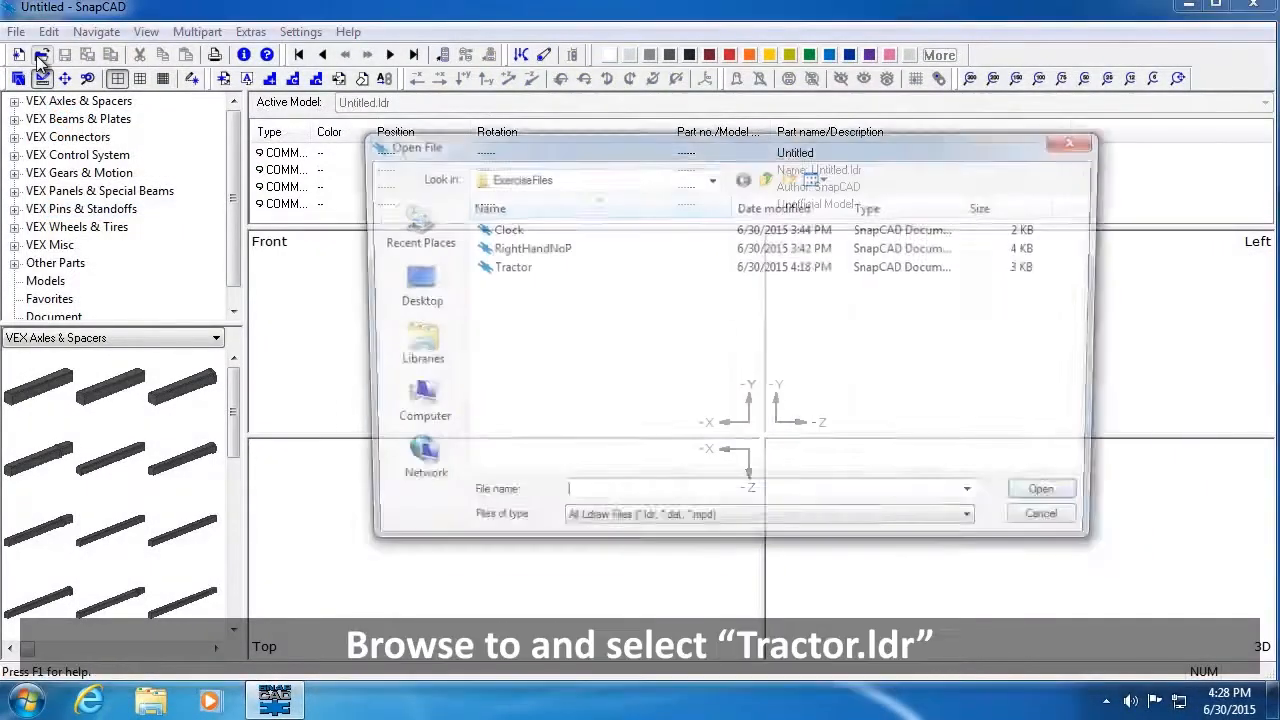
pyautogui.doubleClick(510, 267)
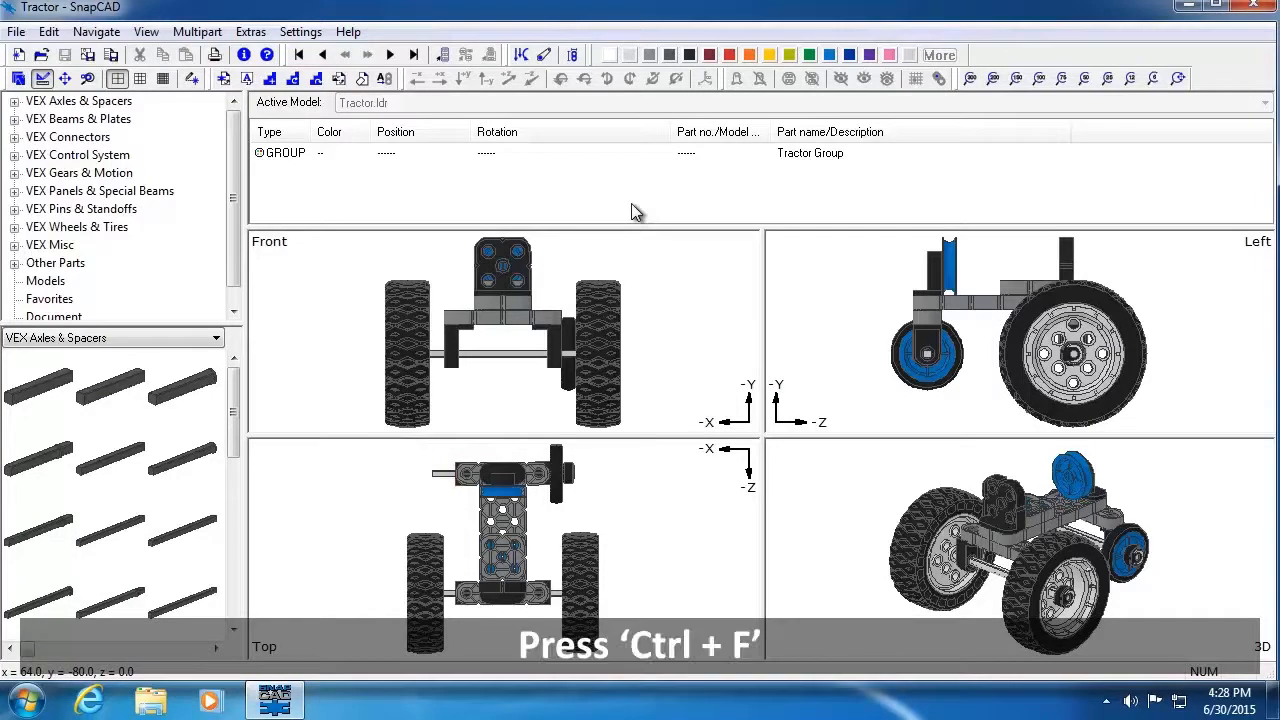
# - Search the parts library for the 20 mm pulley with 100 mm travel tire
pyautogui.hotkey('ctrl', 'f')
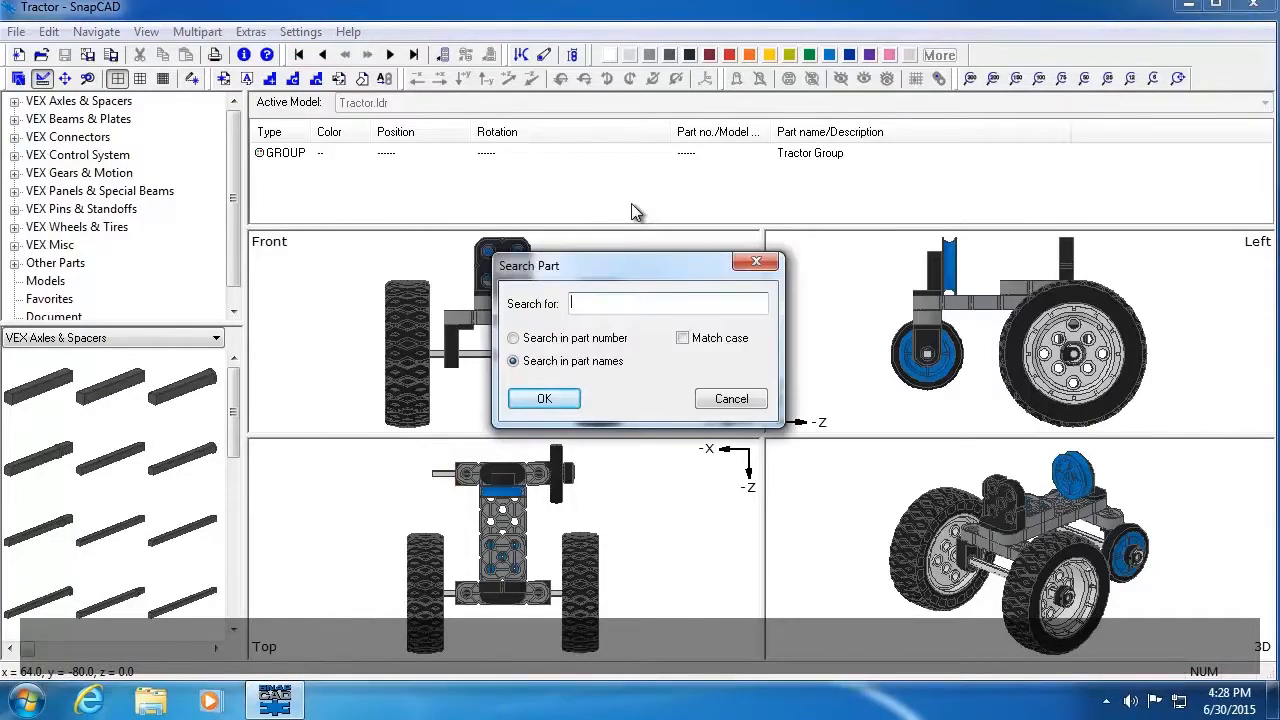
pyautogui.write('100')
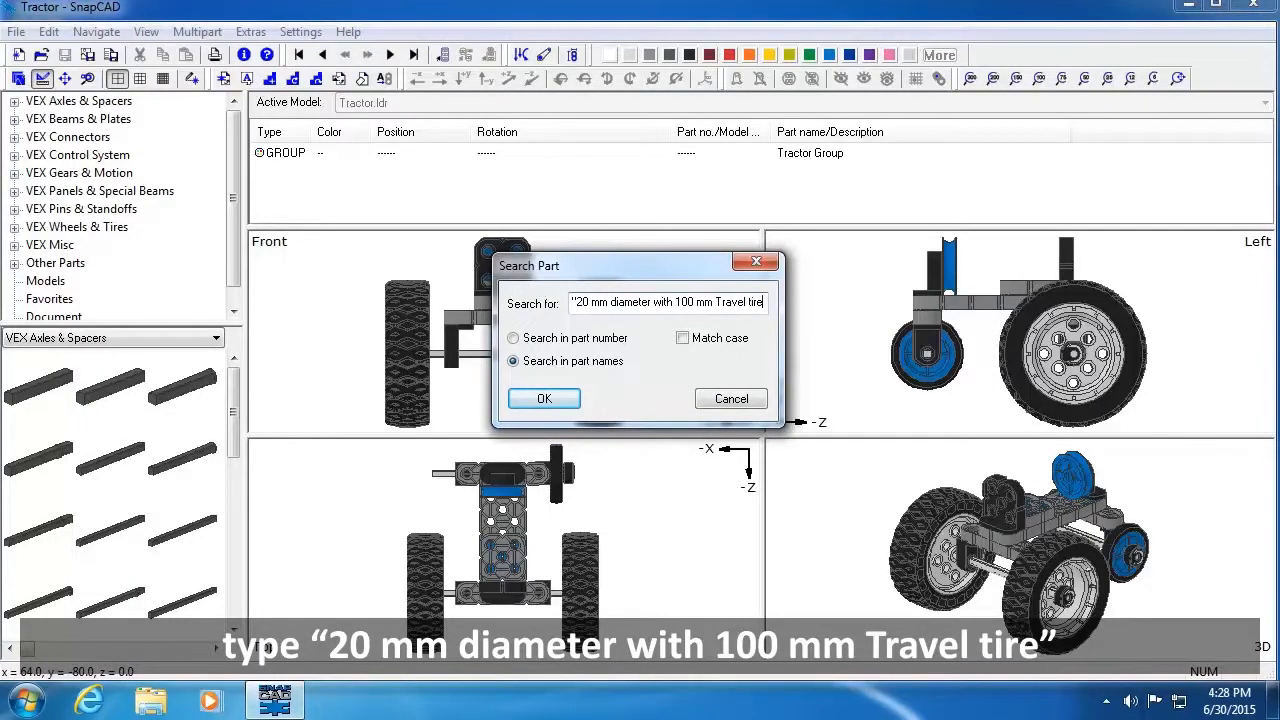
pyautogui.write('"')
pyautogui.press('Return')
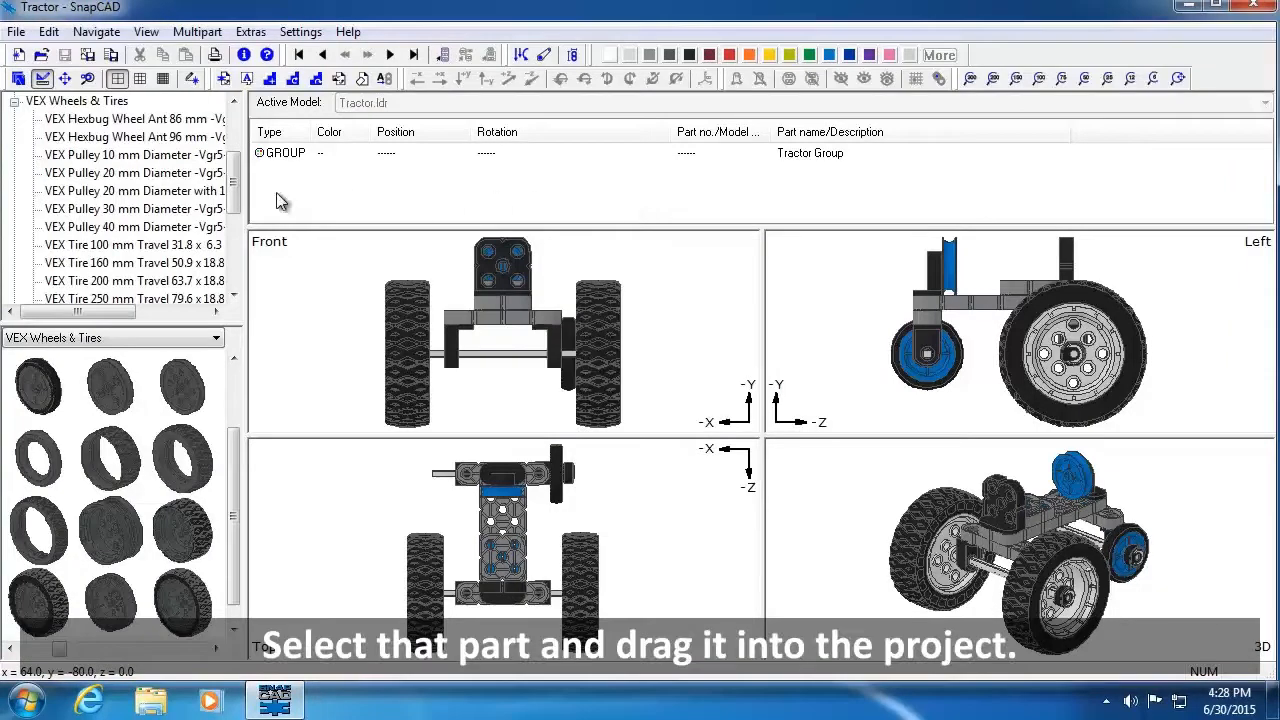
# - Drop the 20 mm pulley wheel into the model and rough it toward the open front axle end
pyautogui.moveTo(135, 190); pyautogui.dragTo(695, 318)
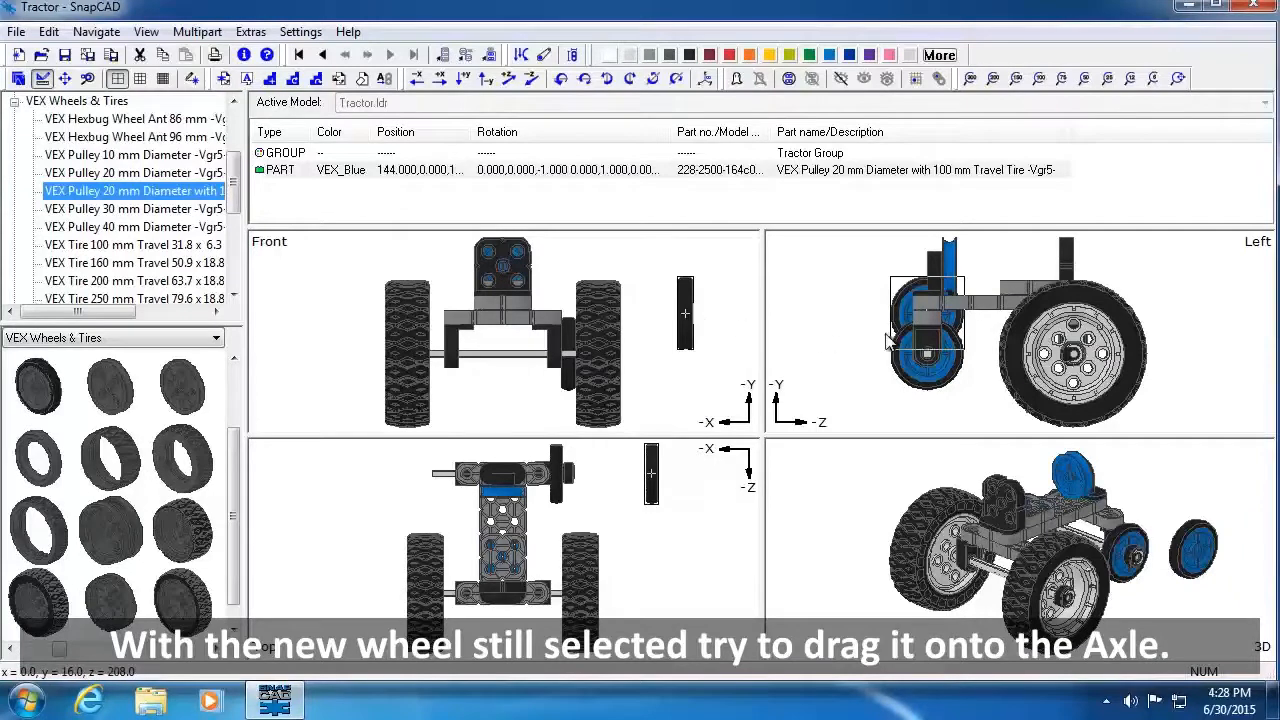
pyautogui.moveTo(910, 330); pyautogui.dragTo(868, 356)
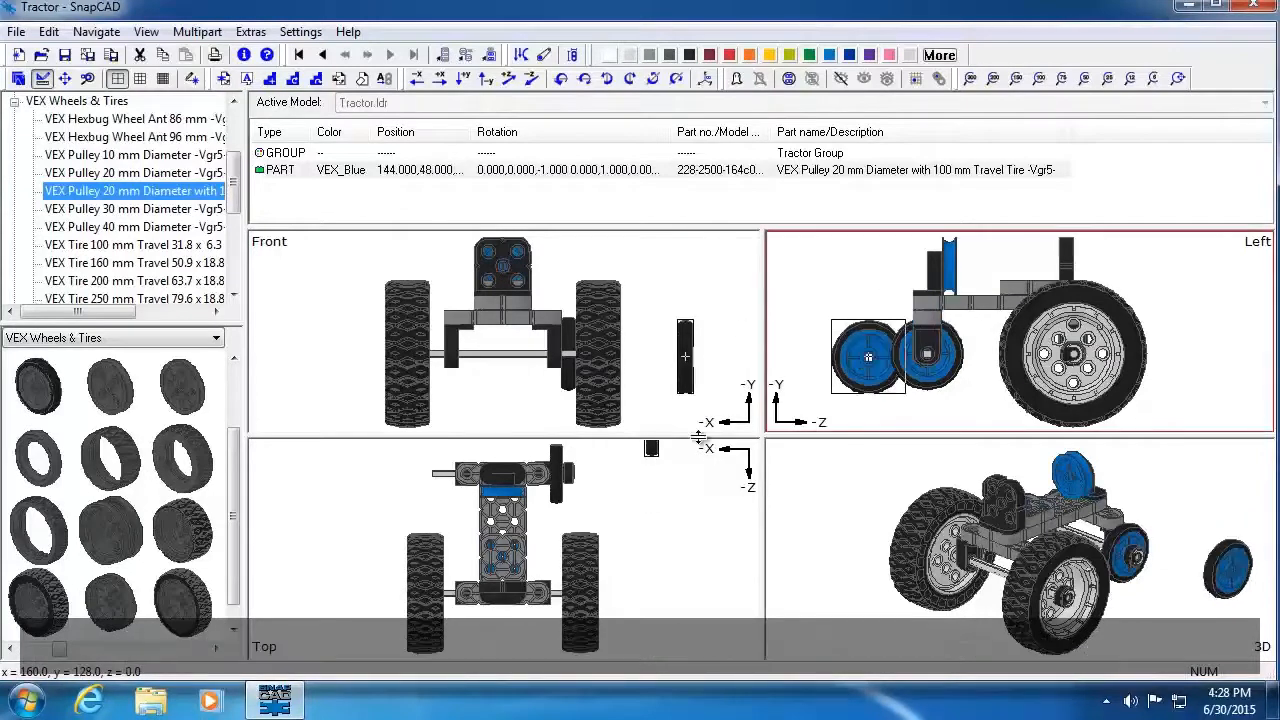
pyautogui.click(470, 490)
pyautogui.moveTo(470, 490); pyautogui.dragTo(412, 475)
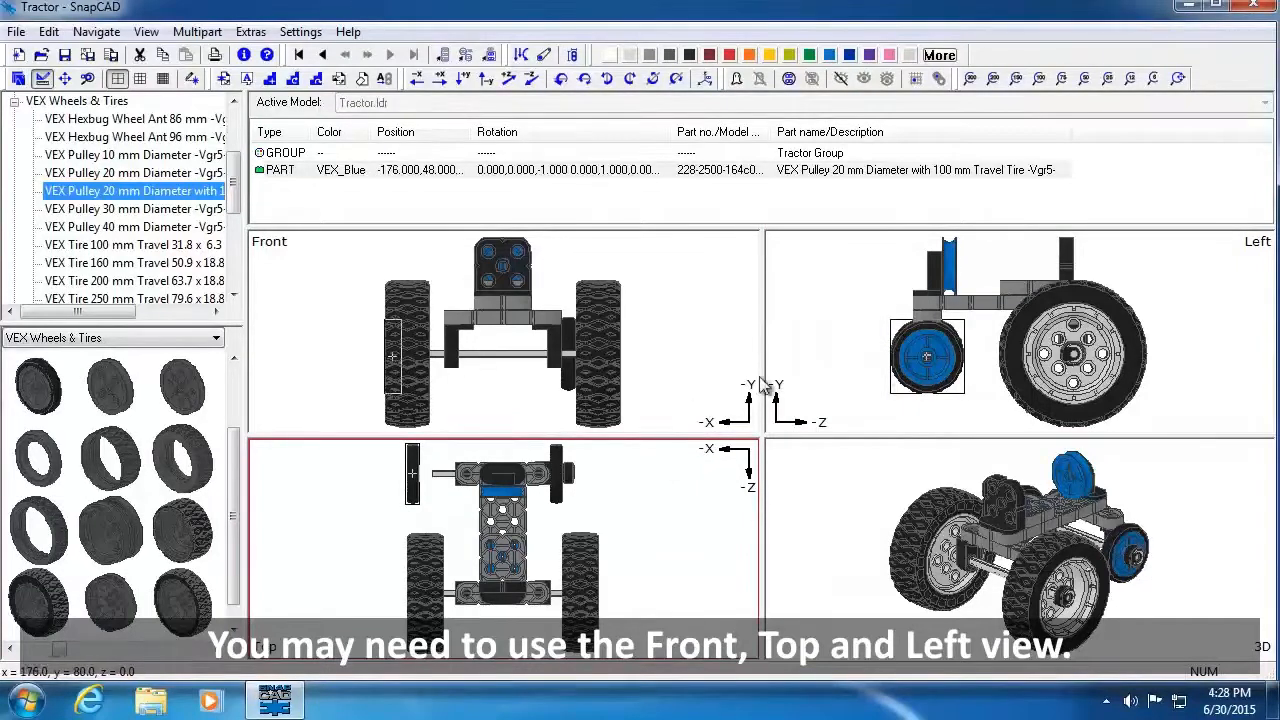
pyautogui.click(932, 372)
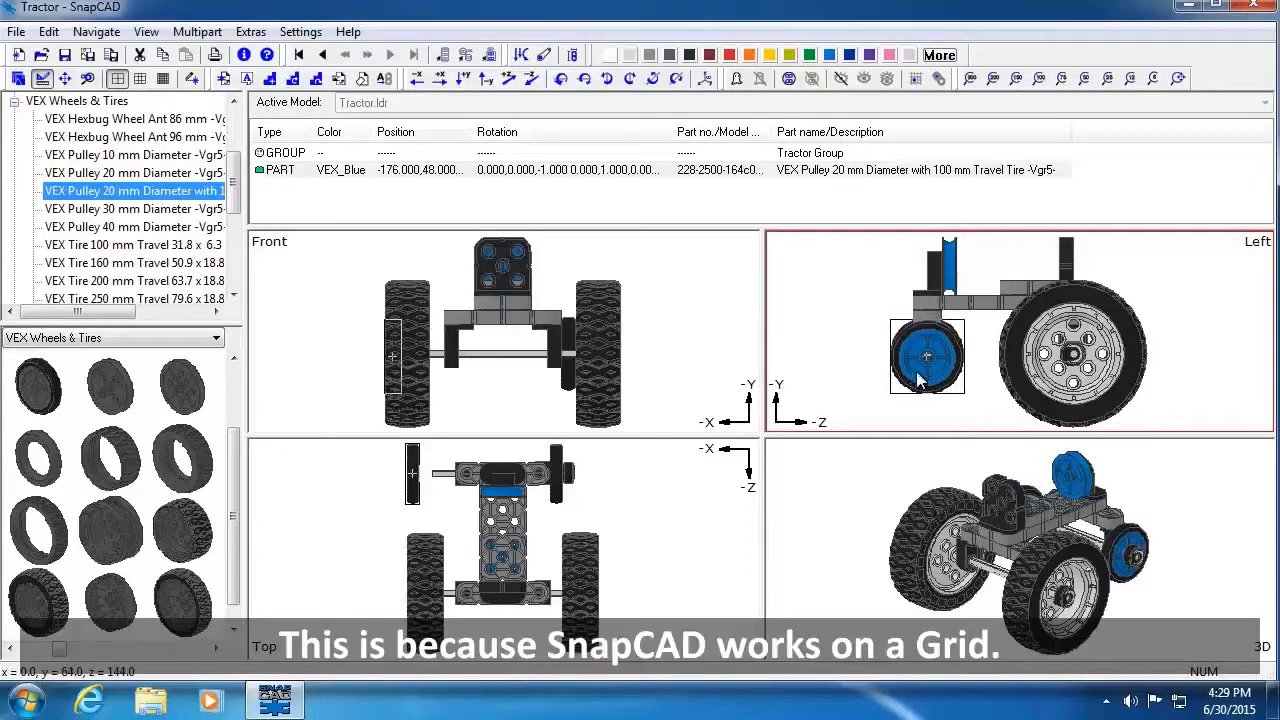
pyautogui.scroll(3, 942, 374)
pyautogui.scroll(3, 960, 355)
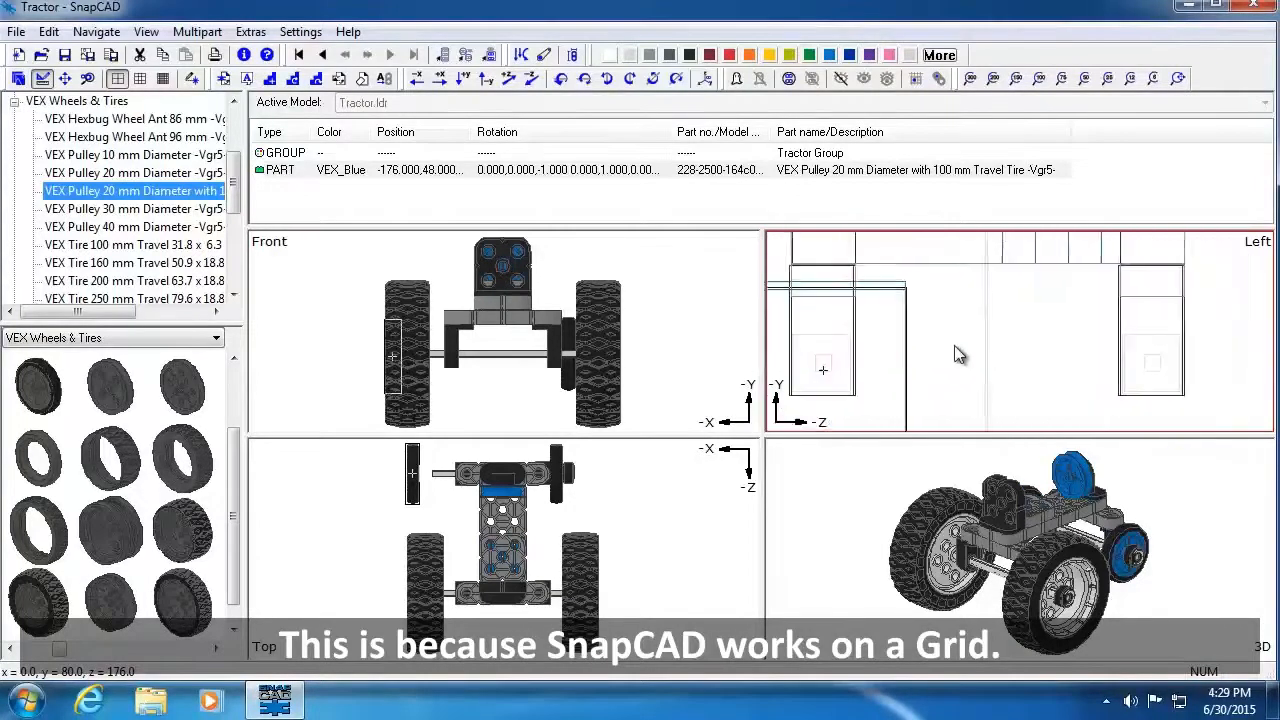
pyautogui.scroll(2, 1033, 318)
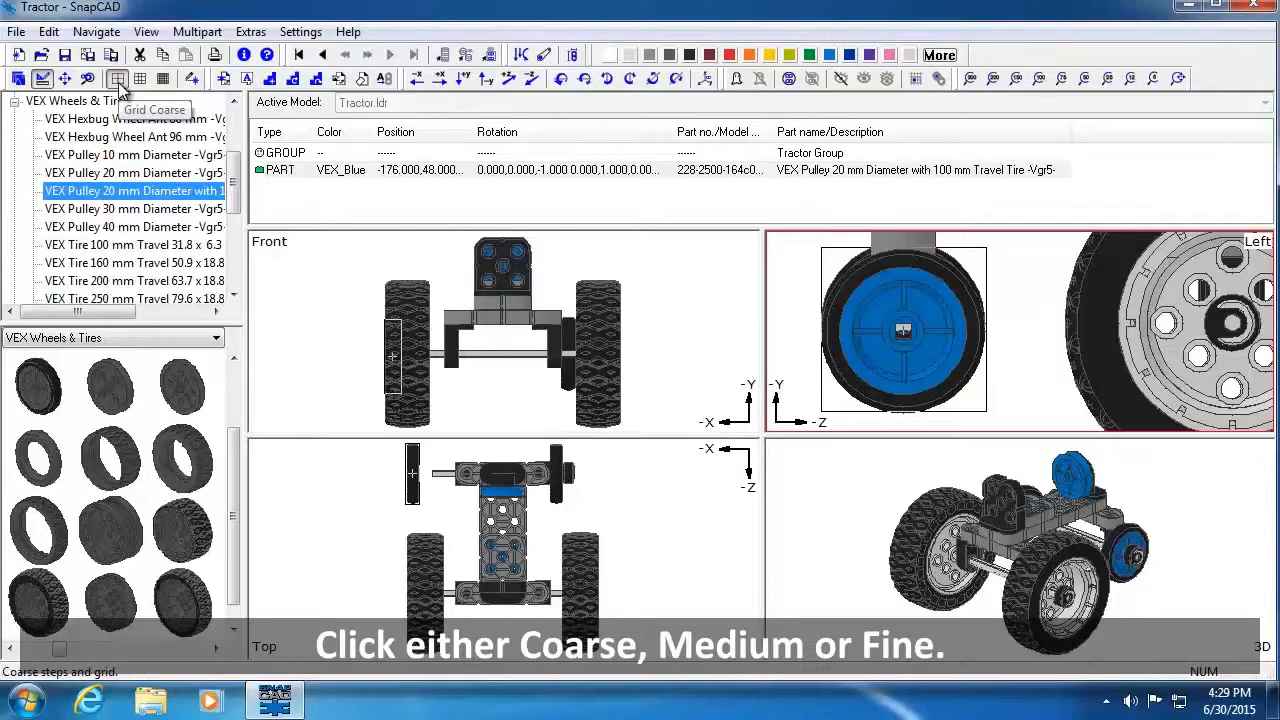
# - With fine grid steps, centre the wheel on the front axle and slide it onto the axle end
pyautogui.click(164, 78)
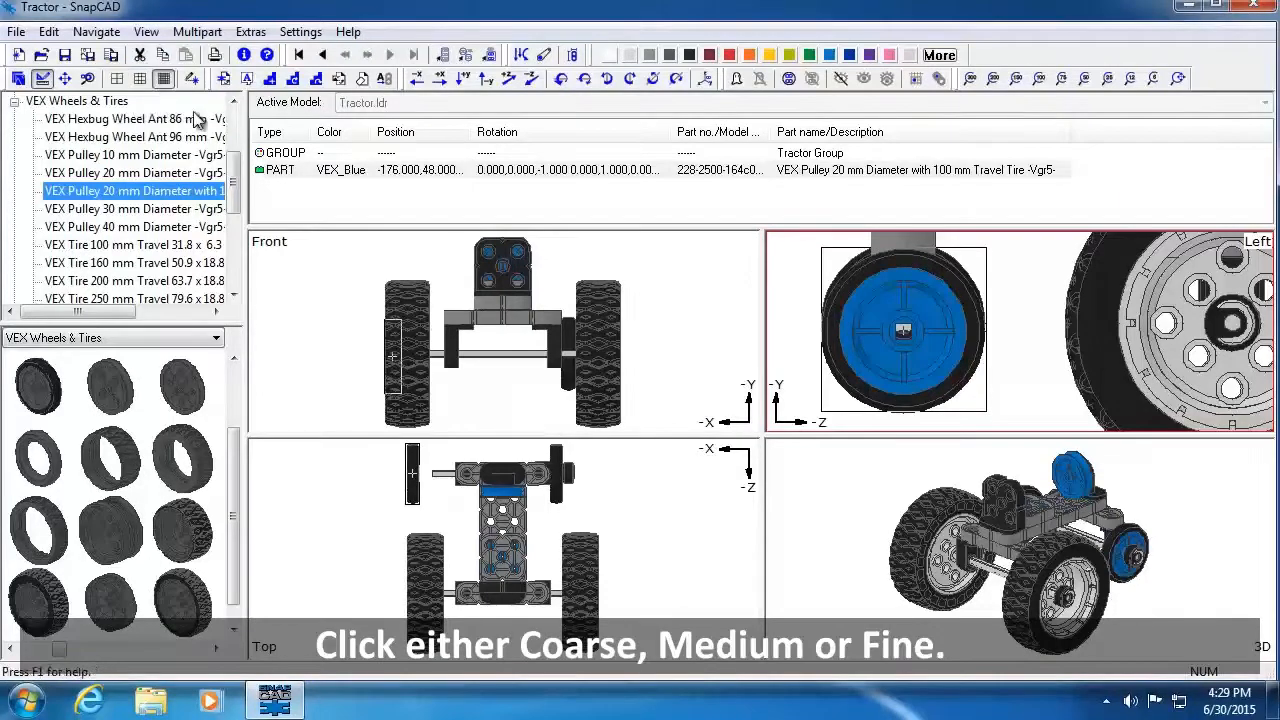
pyautogui.press('Up')
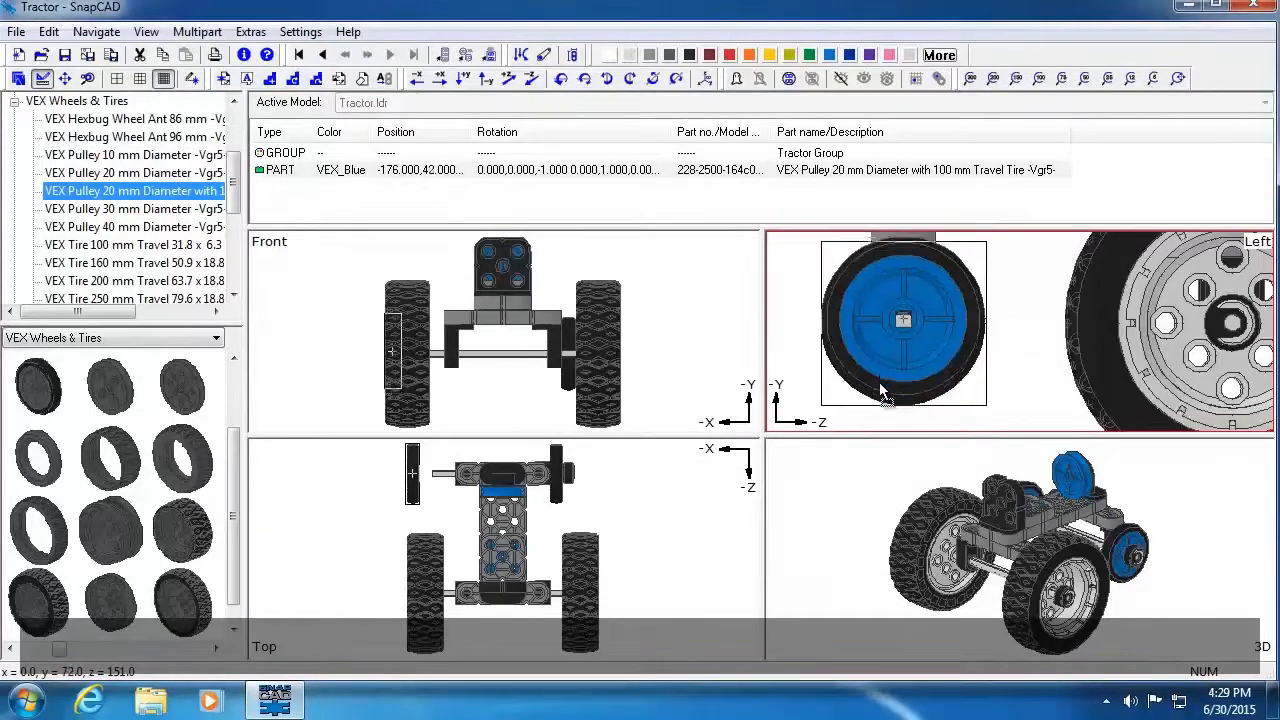
pyautogui.press('Down')
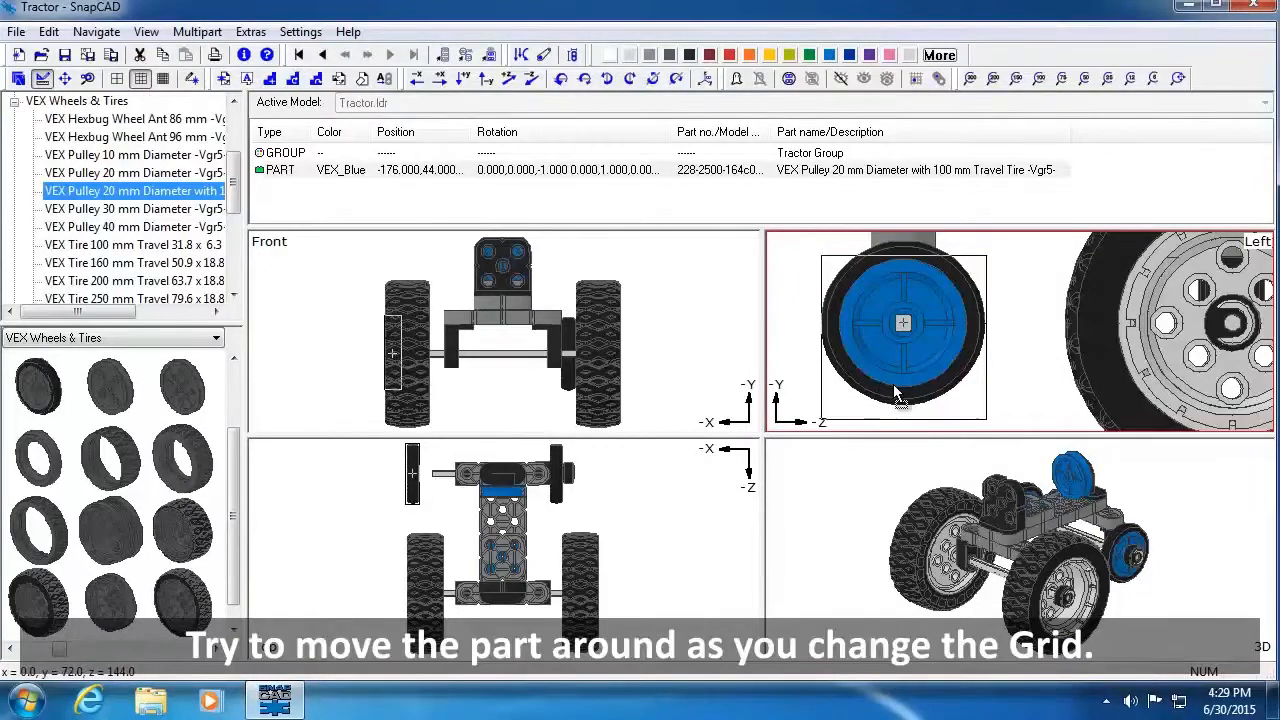
pyautogui.moveTo(893, 388); pyautogui.dragTo(894, 369)
pyautogui.hotkey('ctrl', 'z')
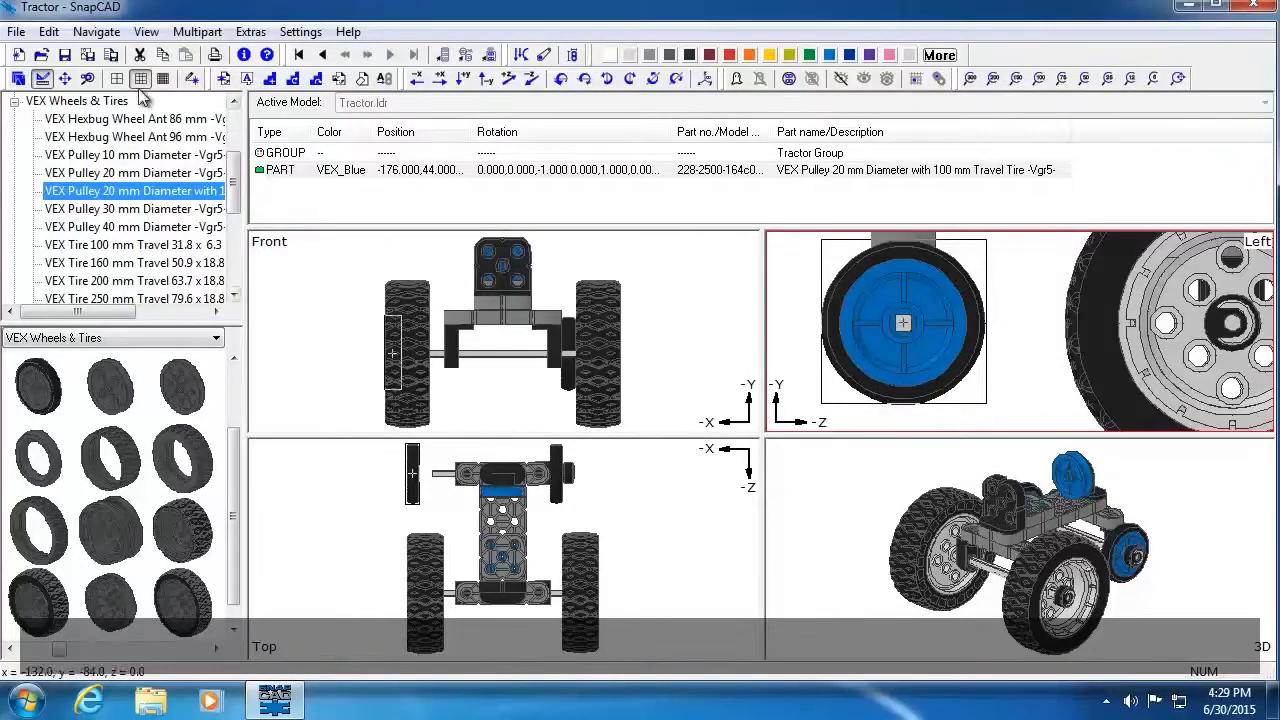
pyautogui.moveTo(395, 370); pyautogui.dragTo(432, 372)
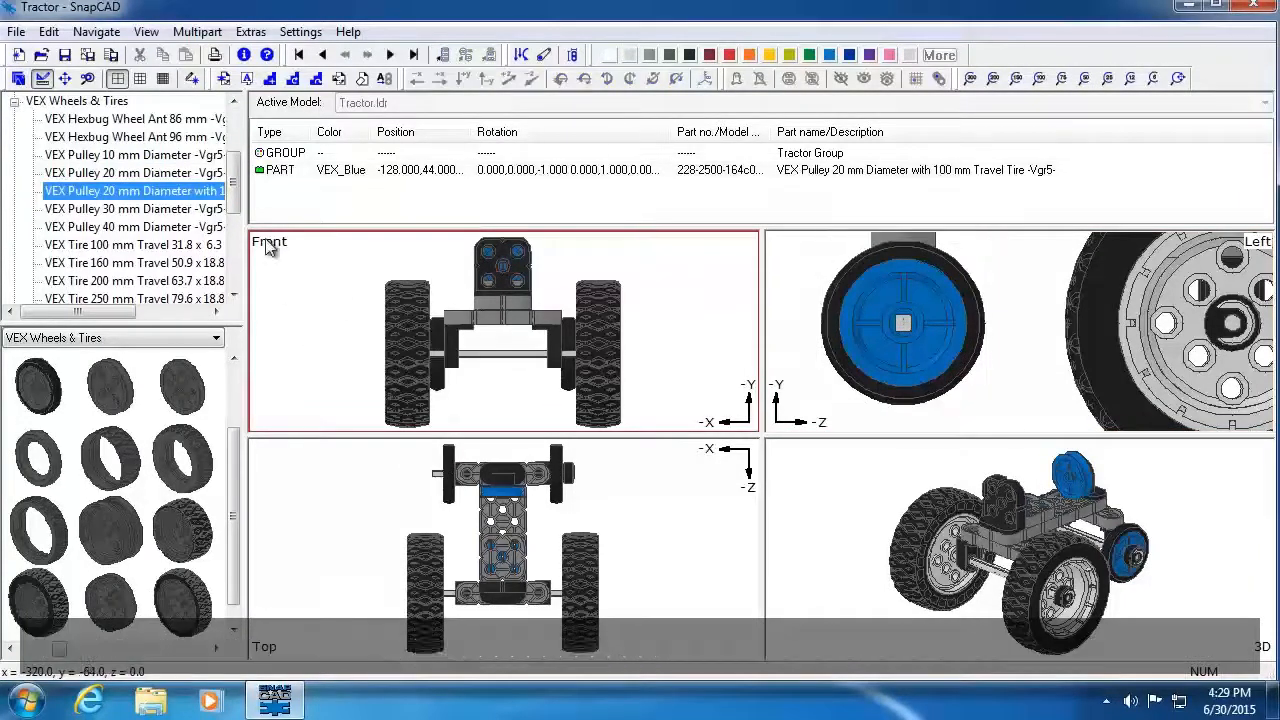
# - Nudge the wheel along X, Y and Z with medium grid steps to about -129, 44
pyautogui.click(163, 79)
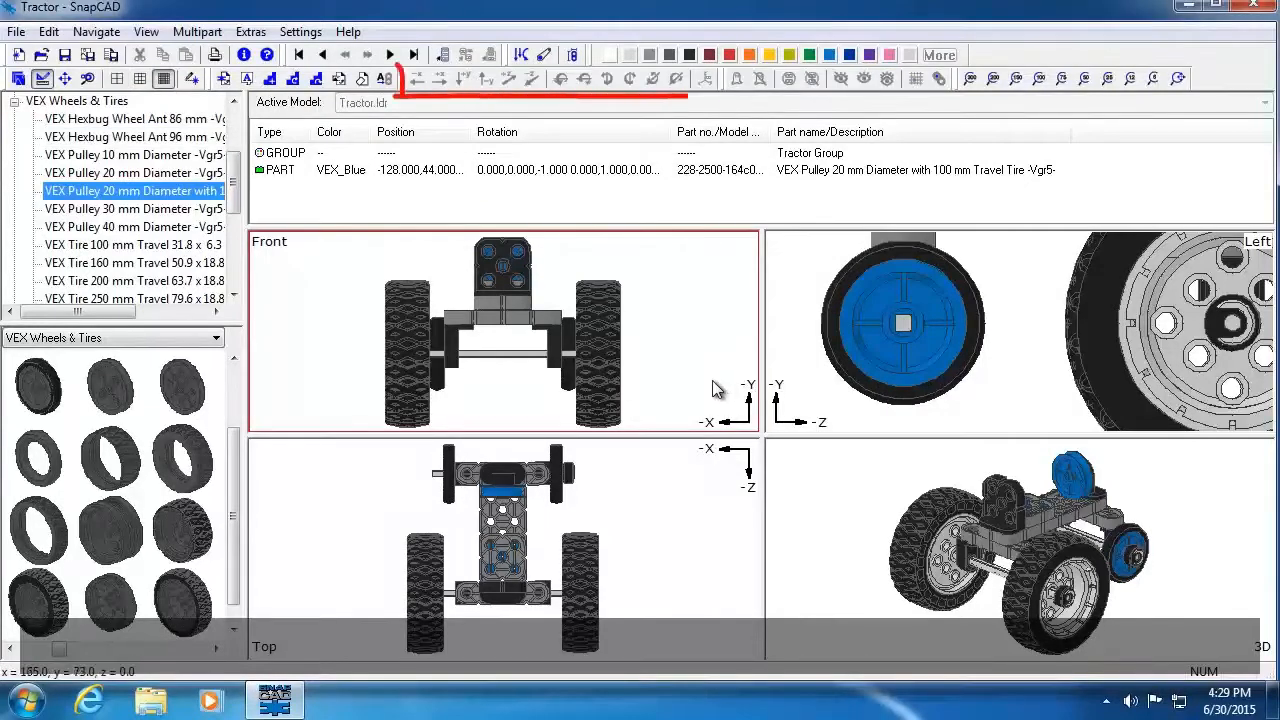
pyautogui.click(851, 344)
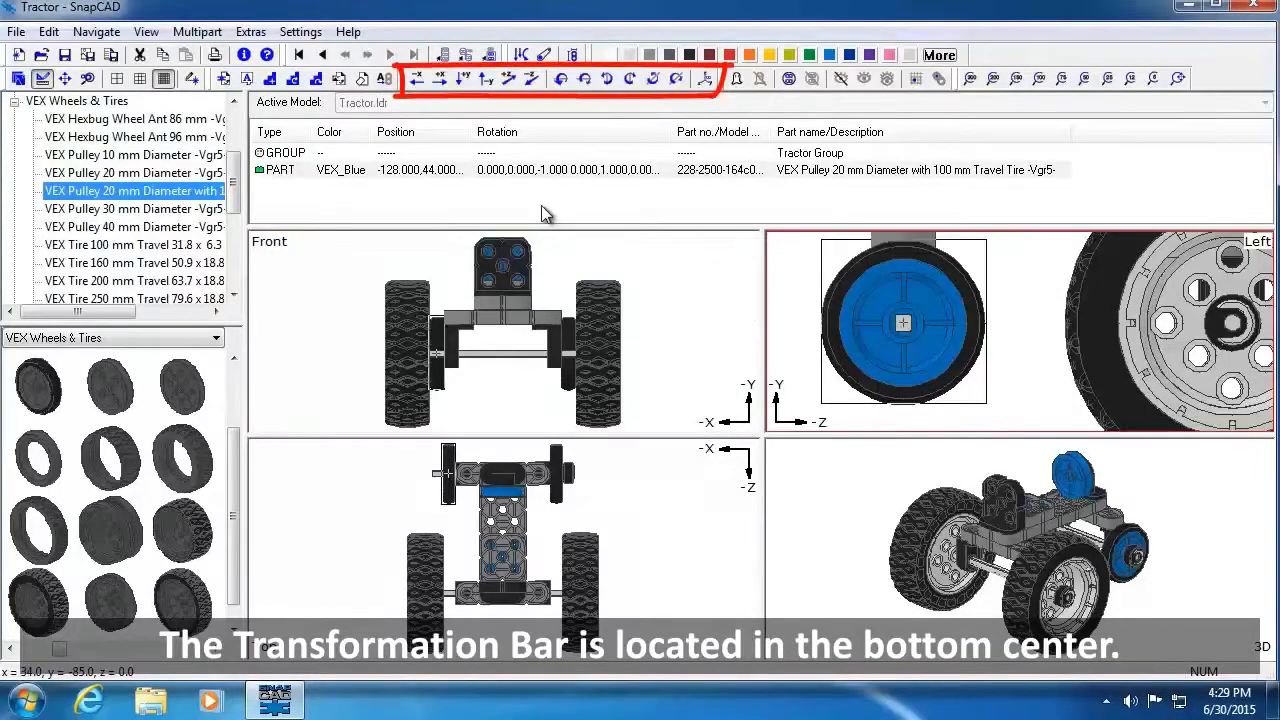
pyautogui.click(416, 78)
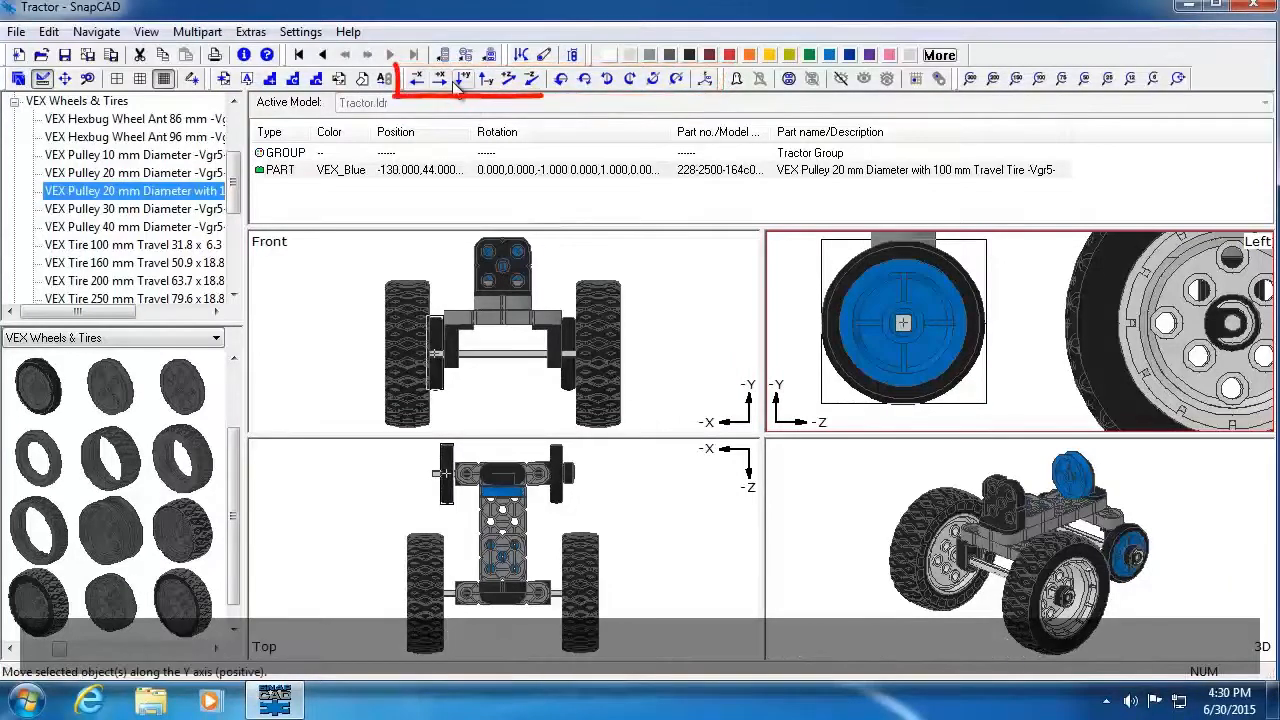
pyautogui.click(462, 78)
pyautogui.click(440, 78)
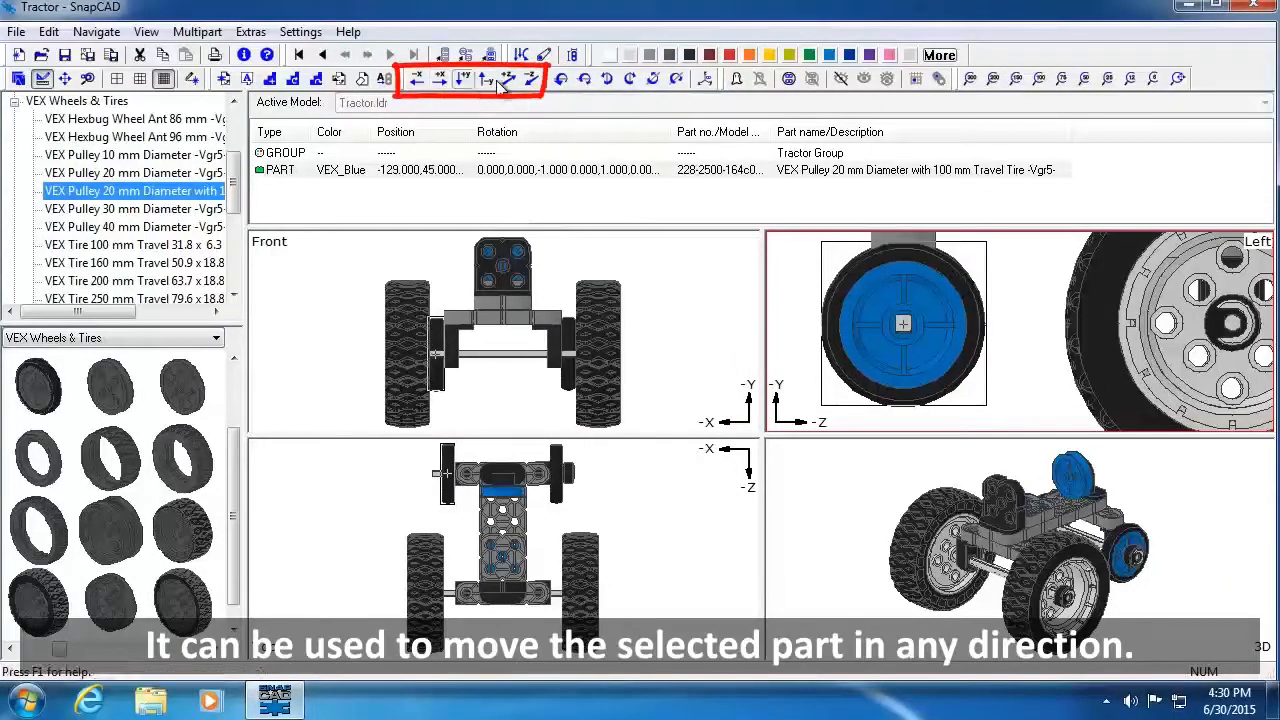
pyautogui.click(486, 78)
pyautogui.click(531, 78)
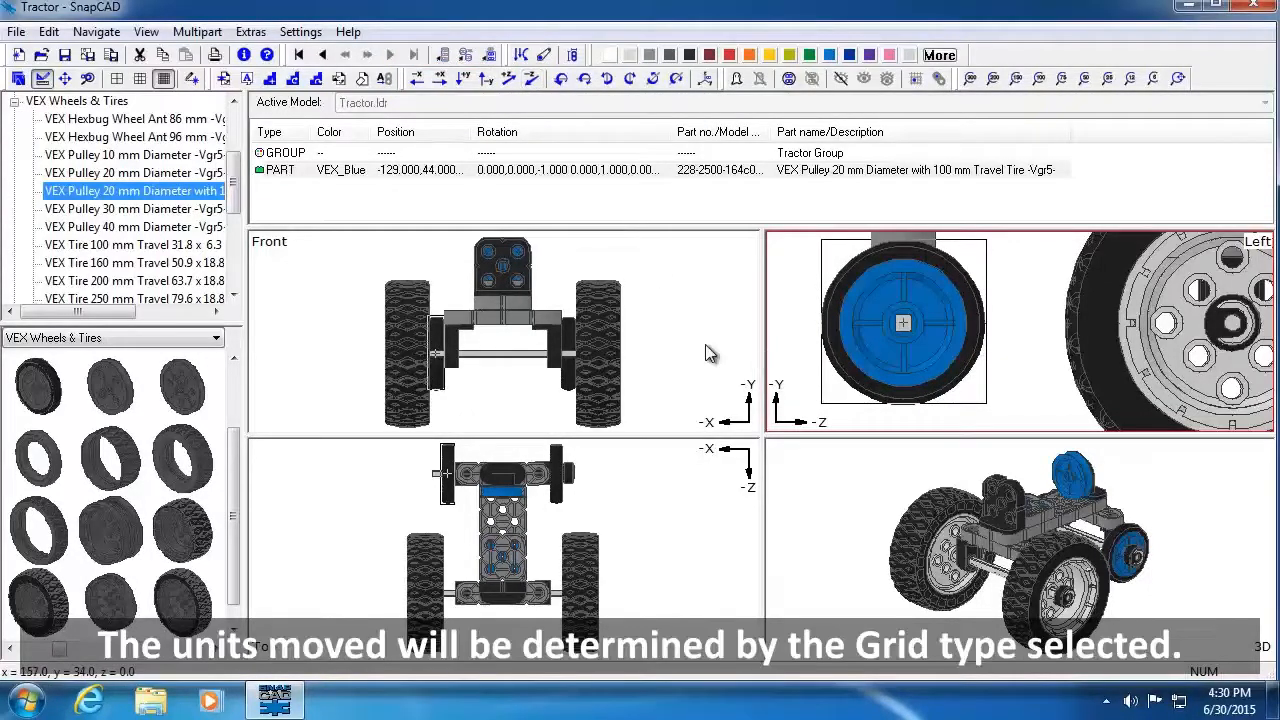
pyautogui.moveTo(1000, 540)
pyautogui.mouseDown()
pyautogui.moveTo(900, 580)
pyautogui.moveTo(998, 588)
pyautogui.mouseUp()
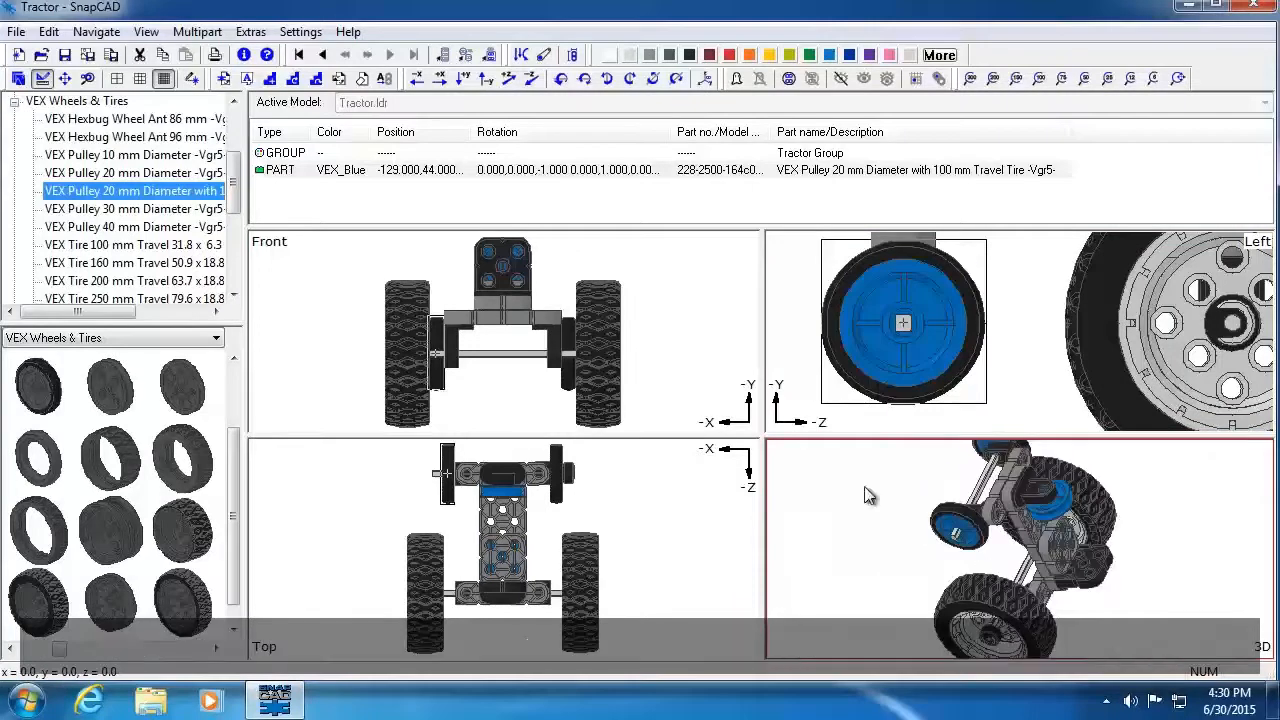
# - Save the tractor, then search the library for the VEX Rubber Axle Bush
pyautogui.click(64, 55)
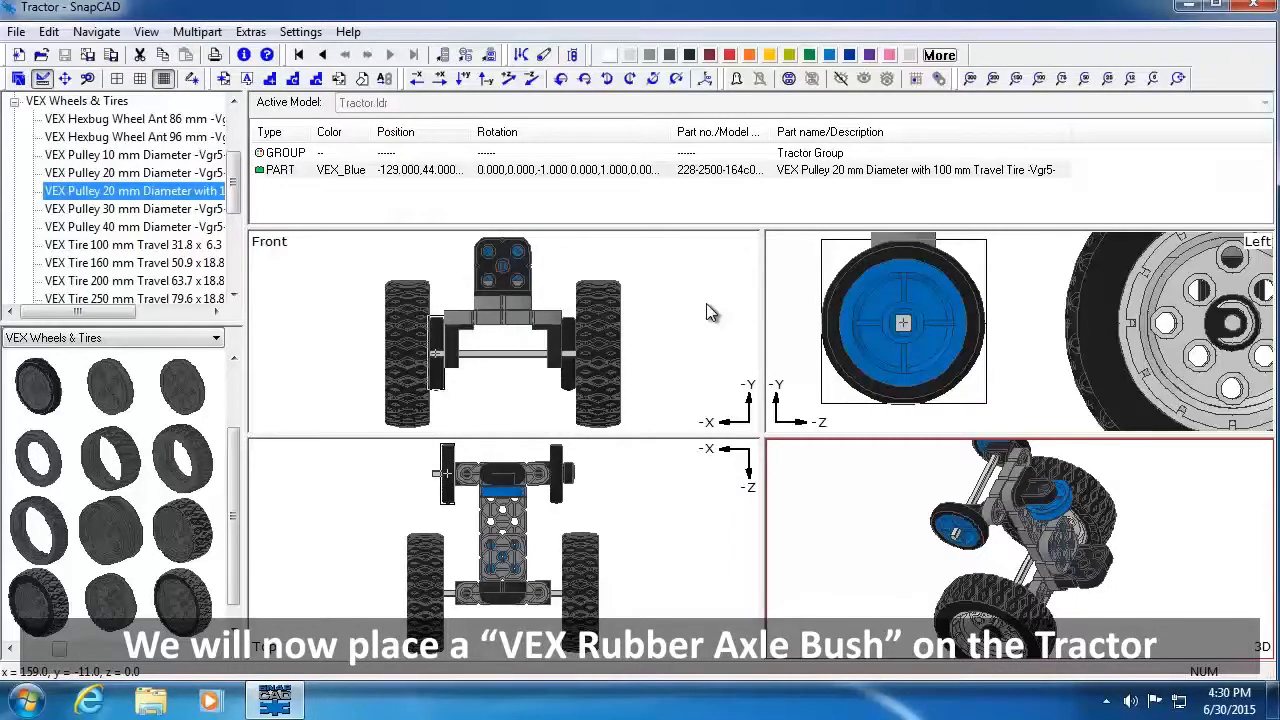
pyautogui.hotkey('ctrl', 'f')
pyautogui.write('*V')
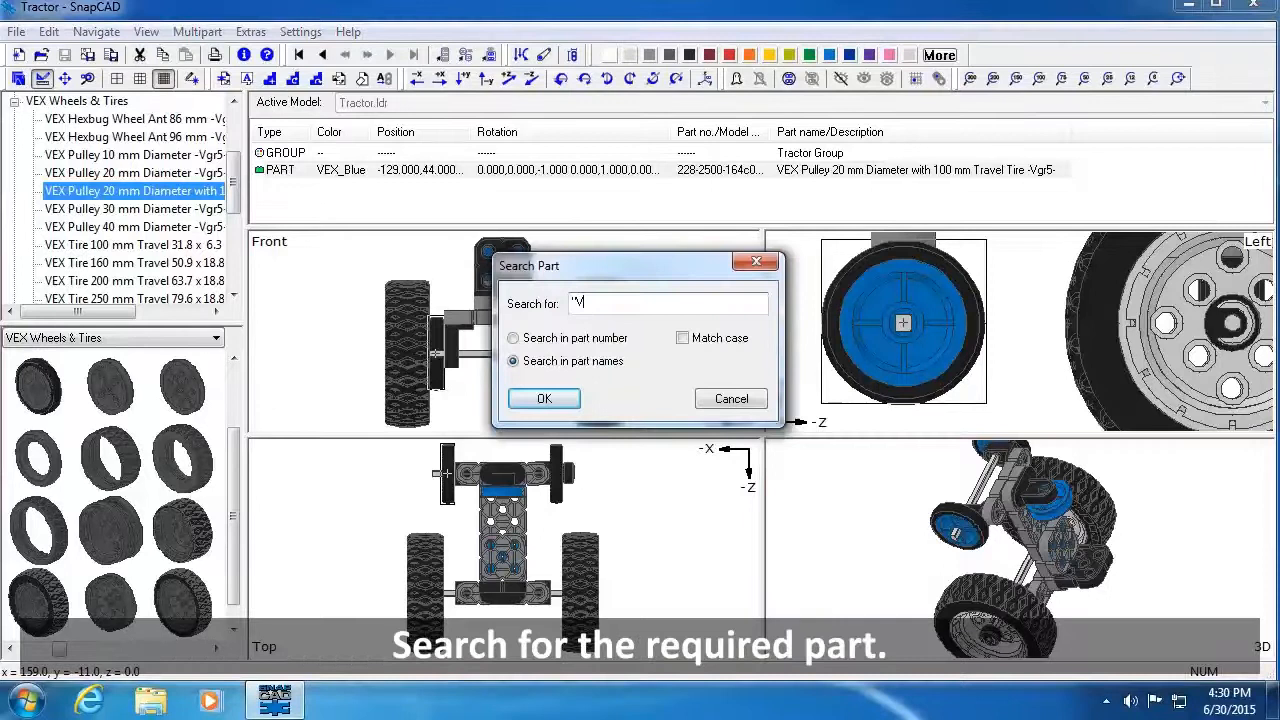
pyautogui.write('"VEX Rubber Axle')
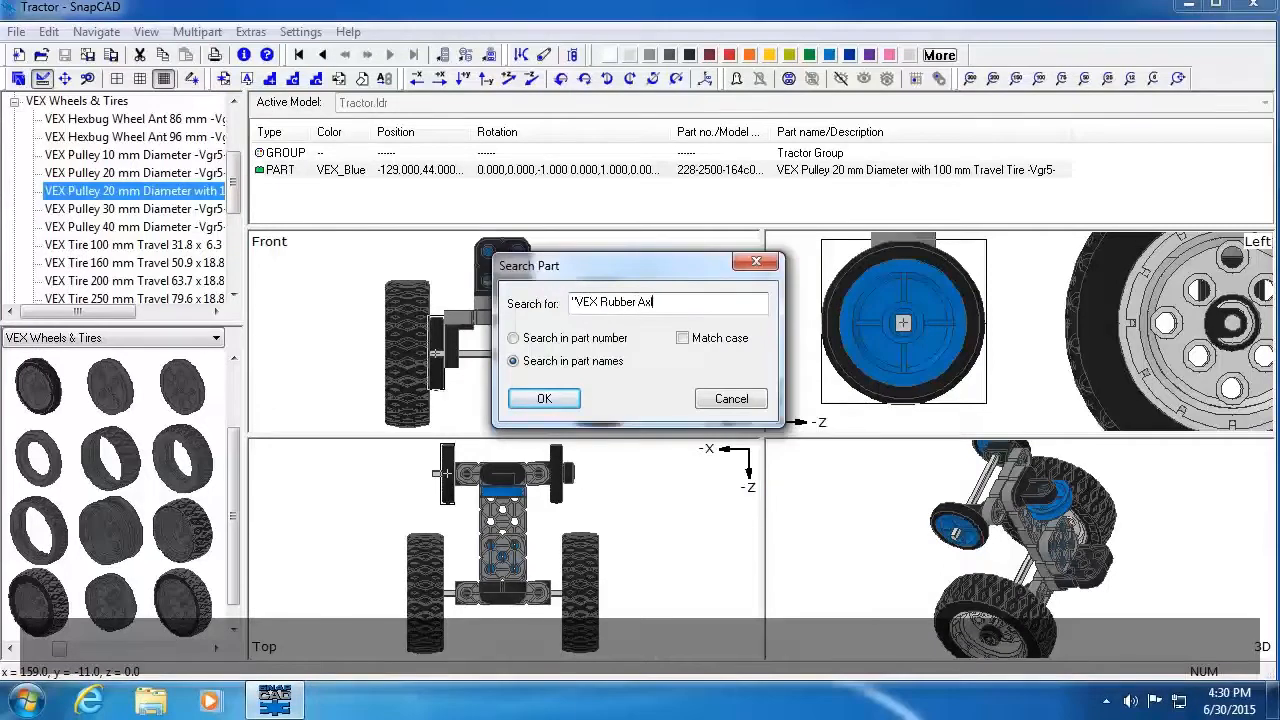
pyautogui.write(' Bush"')
pyautogui.press('Return')
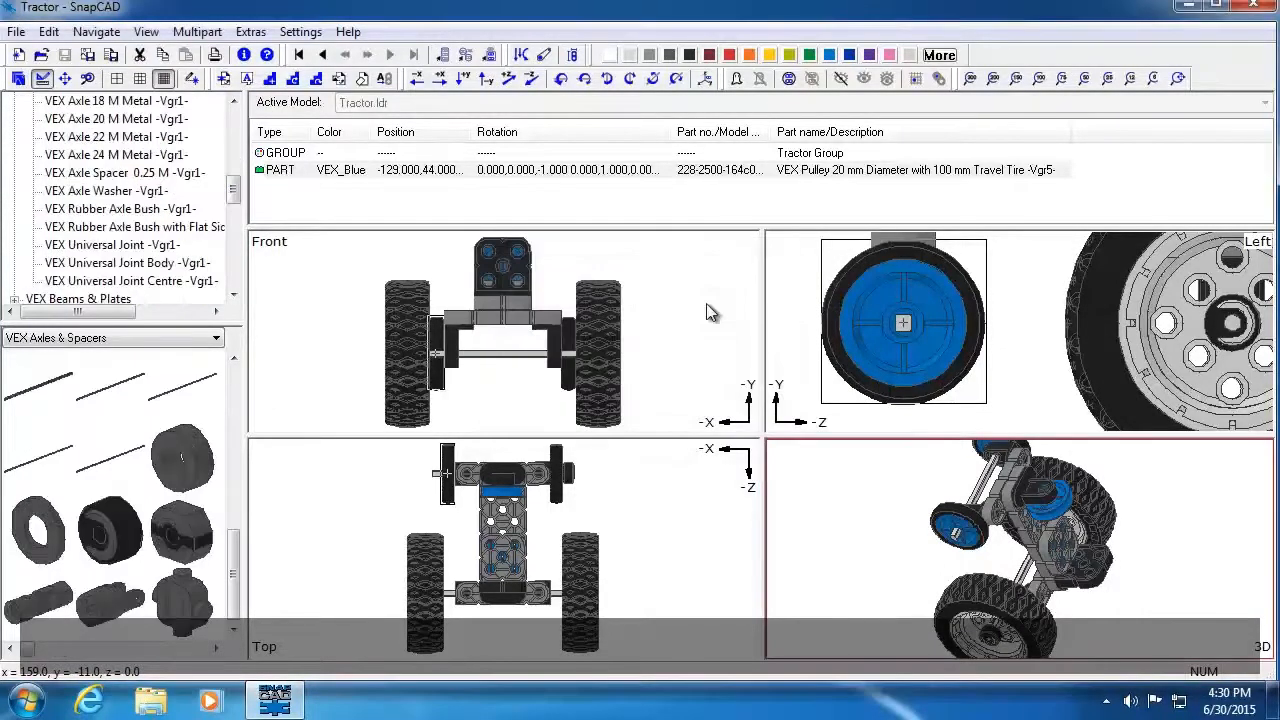
# - Add the rubber axle bush and seat it on the front axle beside the wheel at about -141, 44
pyautogui.moveTo(120, 208)
pyautogui.mouseDown()
pyautogui.moveTo(905, 280)
pyautogui.moveTo(903, 322)
pyautogui.mouseUp()
pyautogui.moveTo(417, 473)
pyautogui.mouseDown()
pyautogui.moveTo(445, 473)
pyautogui.moveTo(440, 492)
pyautogui.mouseUp()
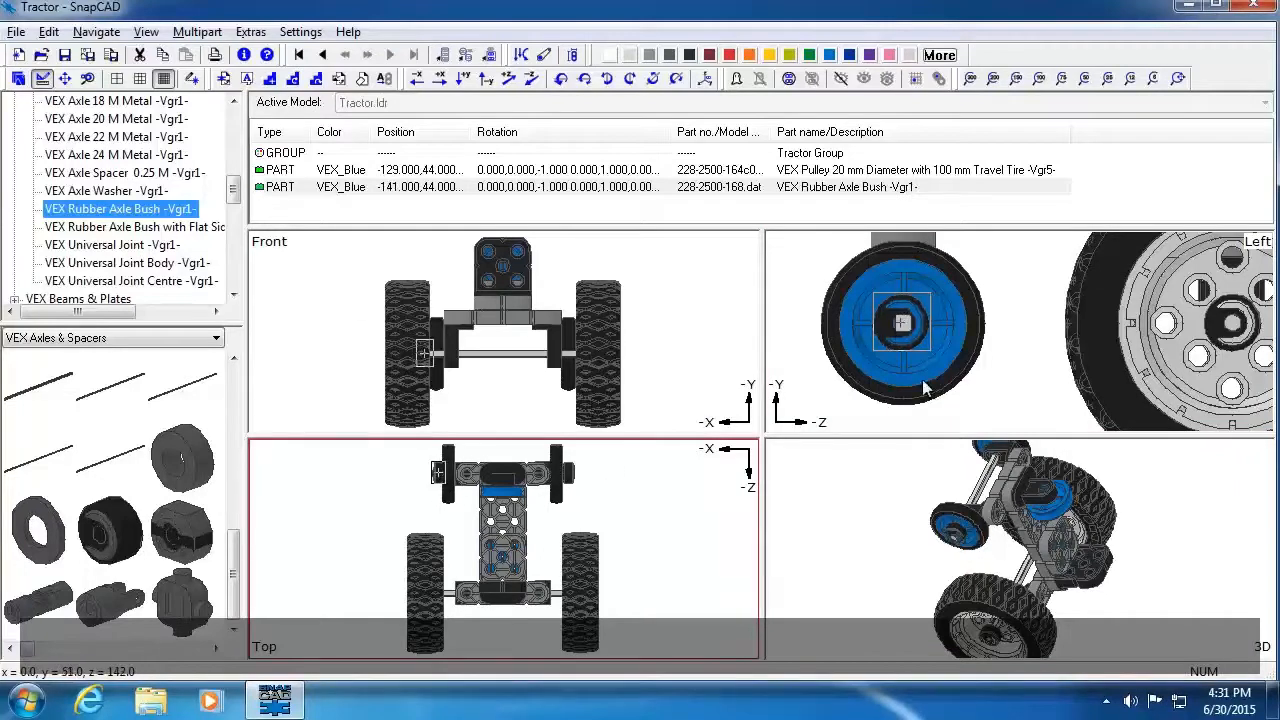
pyautogui.click(896, 512)
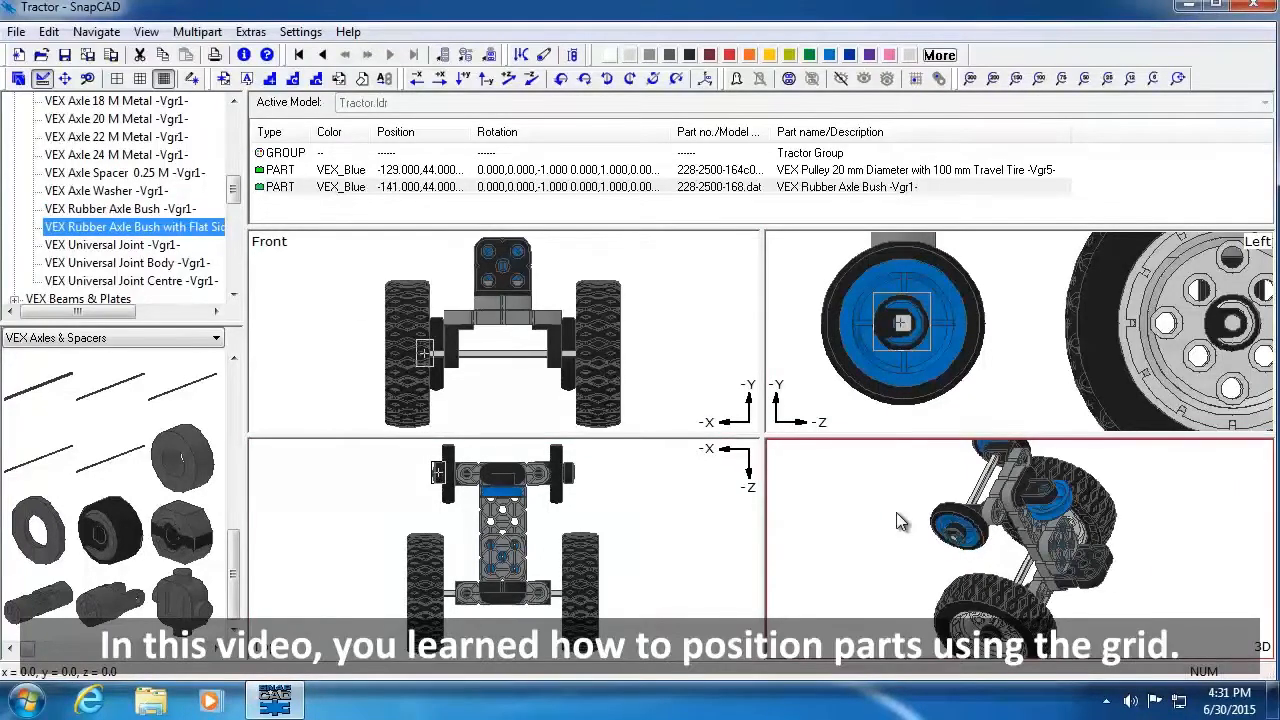